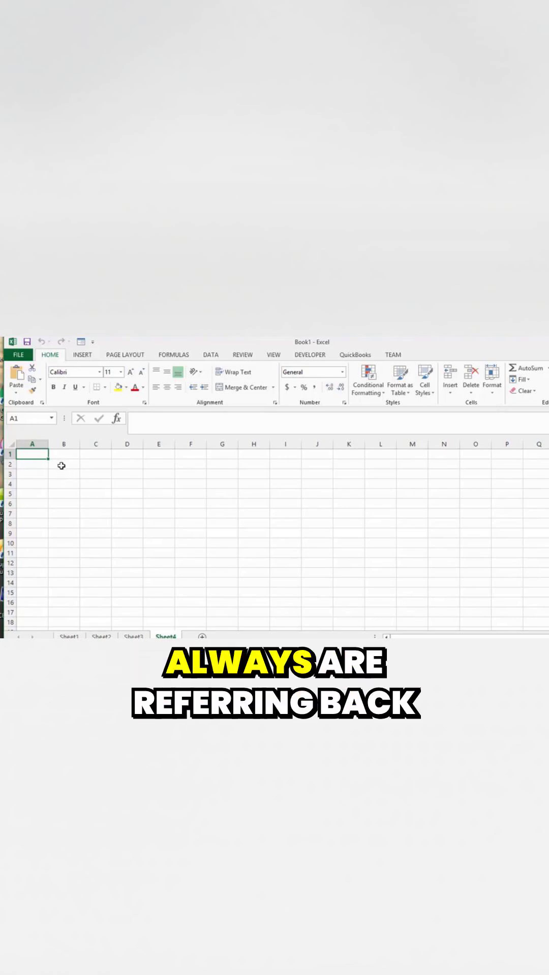
- Fill B2:C4 with july 500, august 800 and sept 900
click(62, 464)
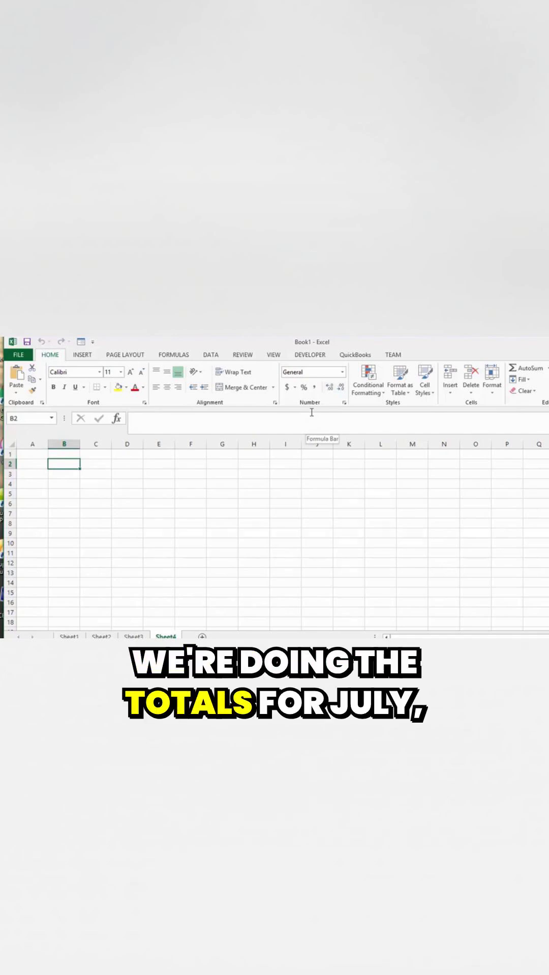
text(july)
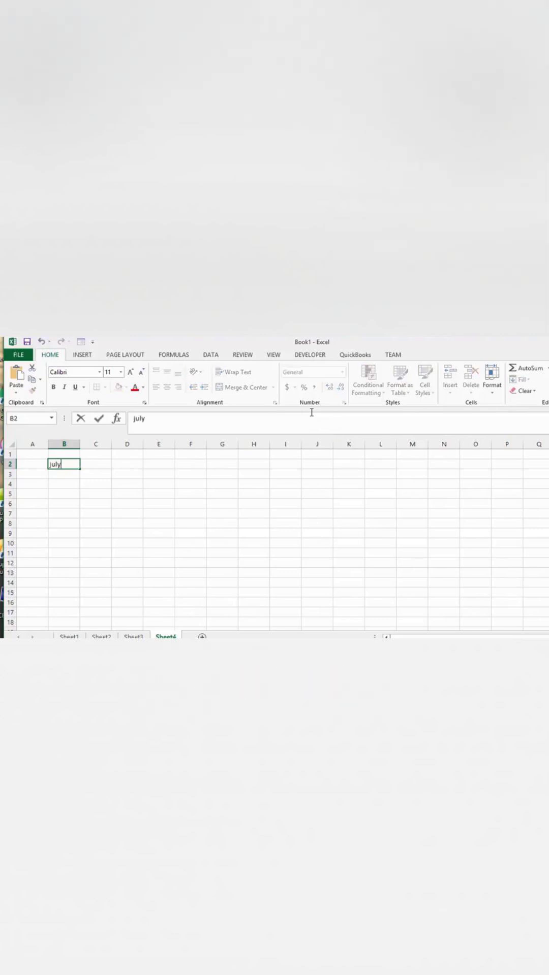
key(Tab)
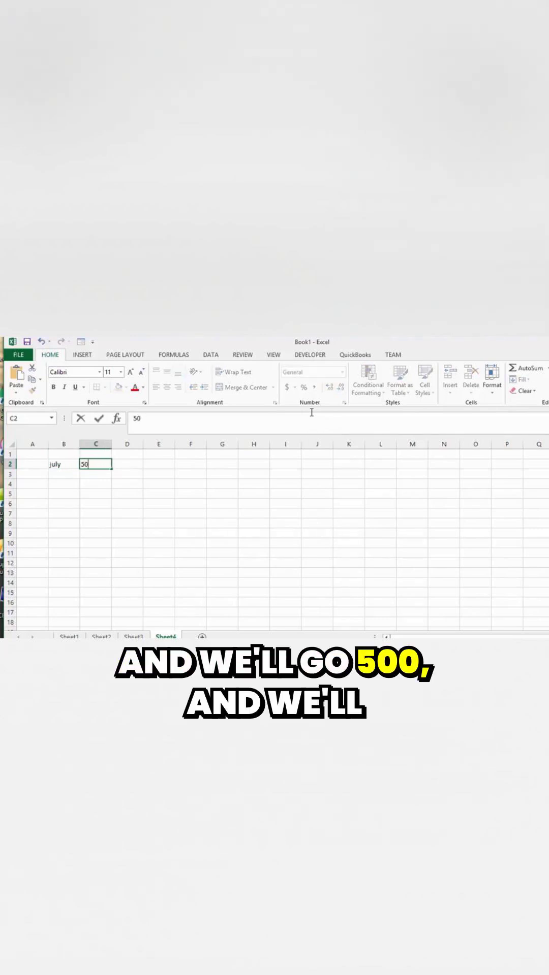
text(500)
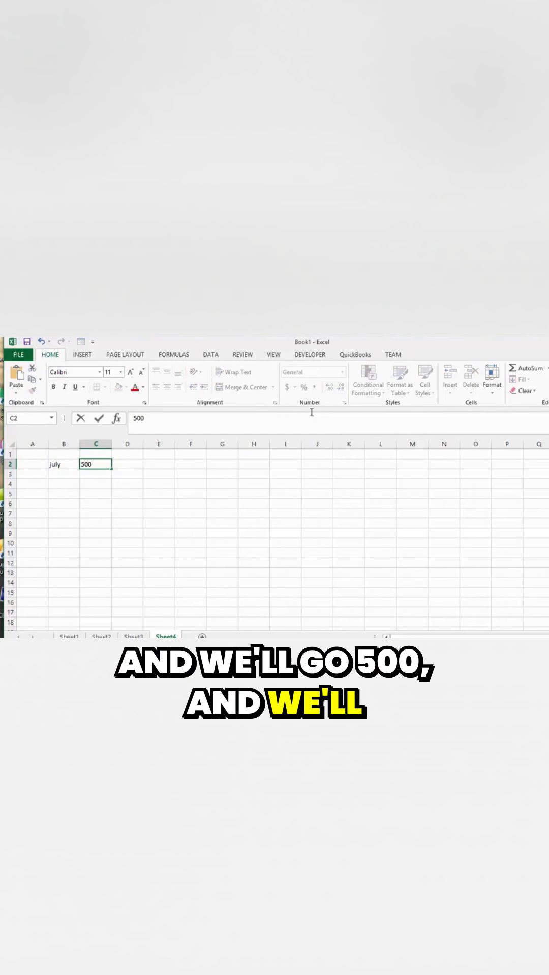
key(Return)
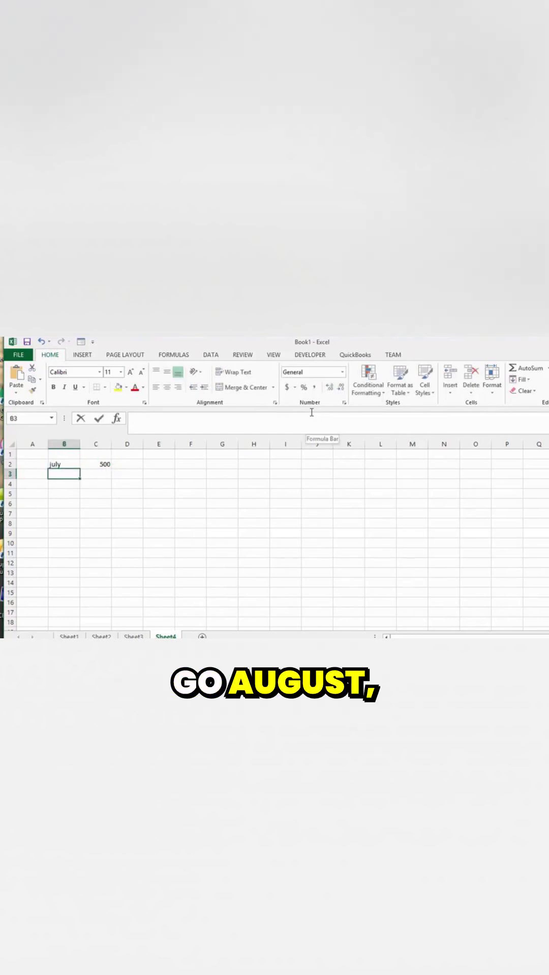
text(august)
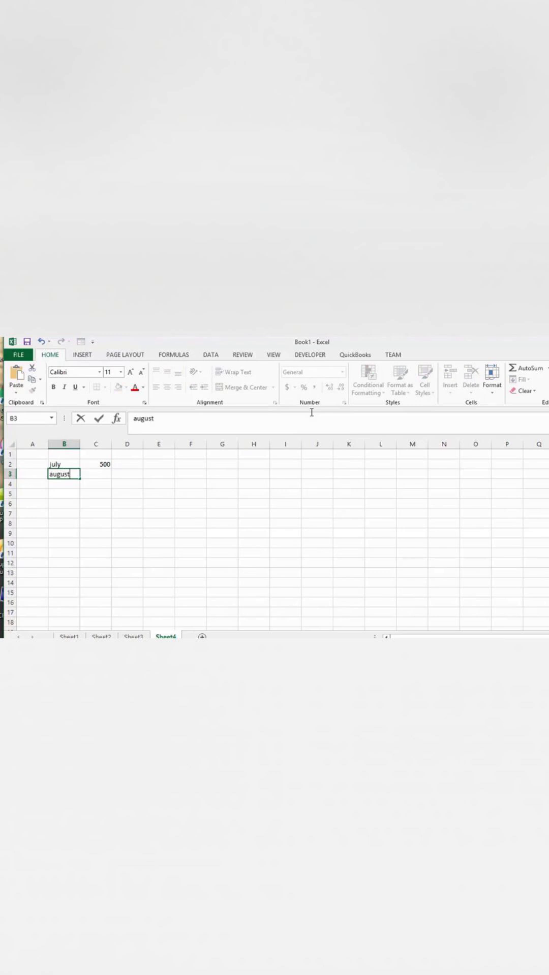
key(Tab)
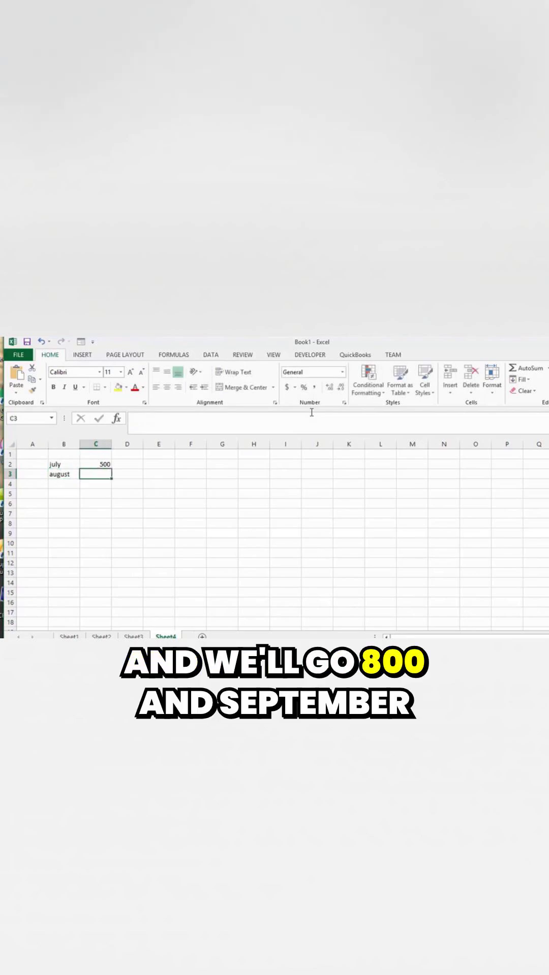
text(800)
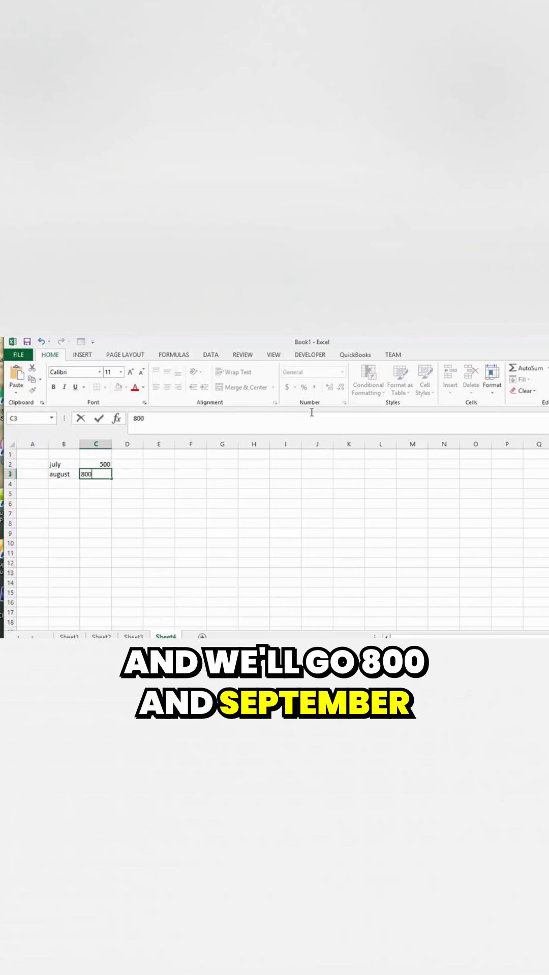
key(Return)
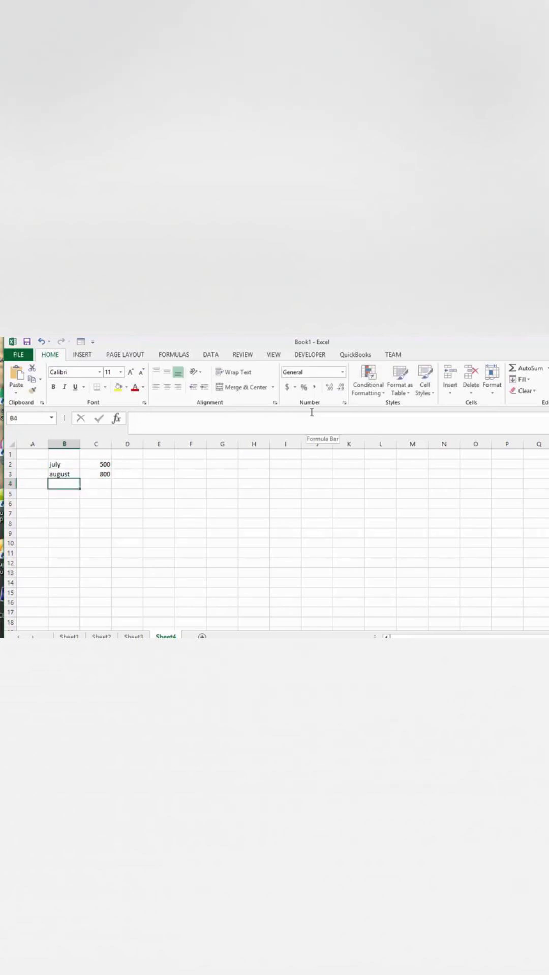
text(sept)
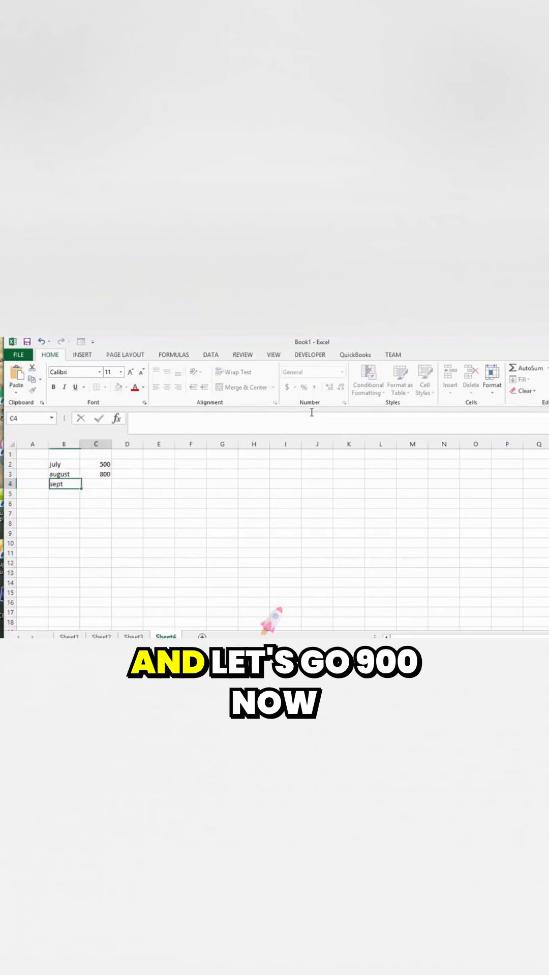
key(Tab)
text(9)
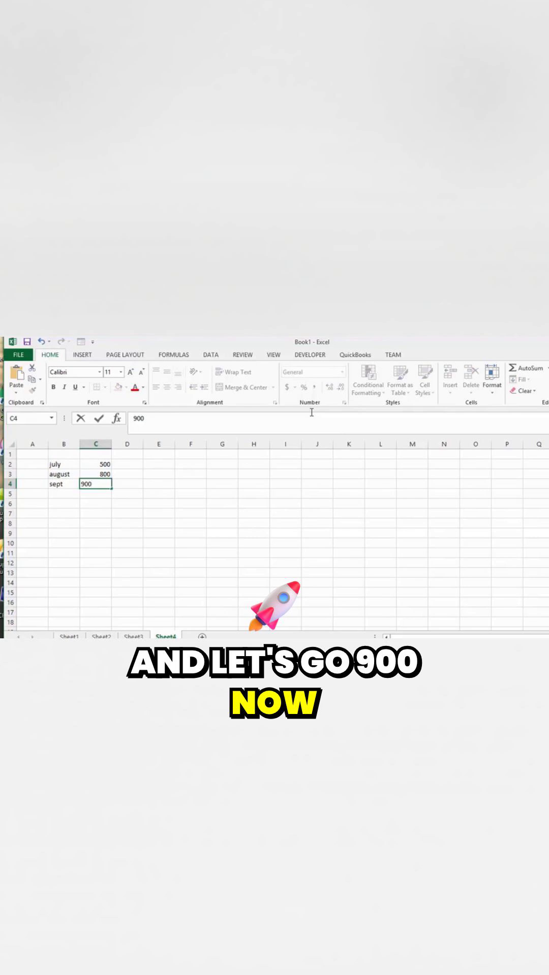
key(Return)
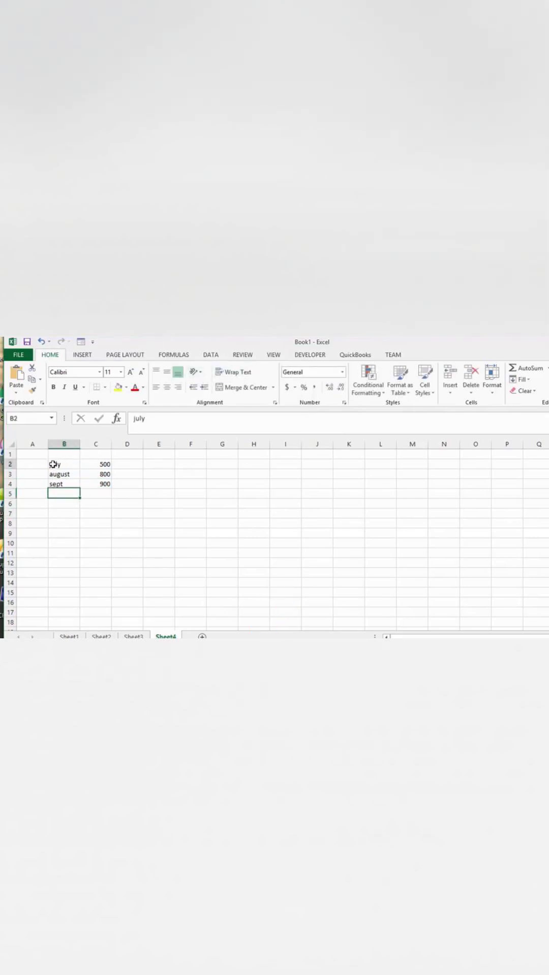
- Name the B2:C4 block summer_sales through the Name Box
drag(55, 464, 104, 486)
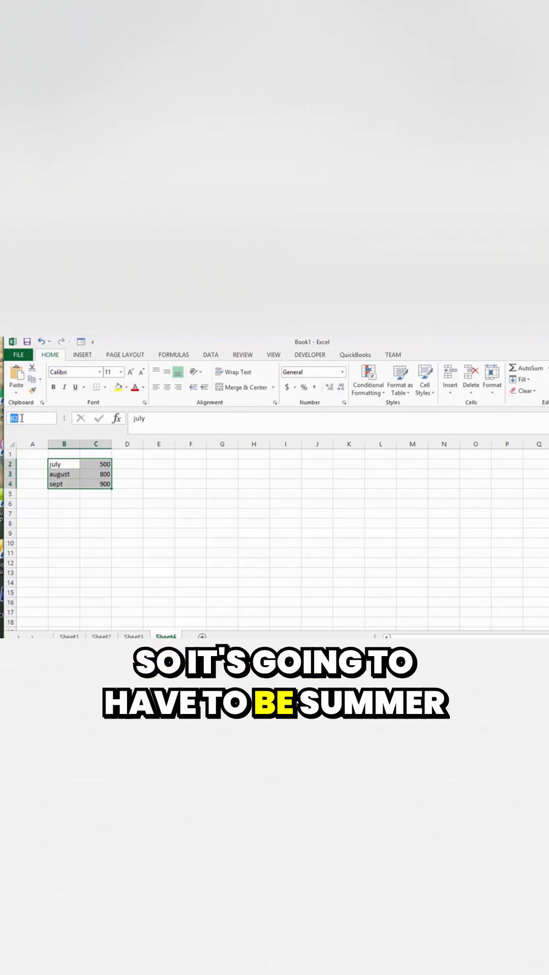
text(summer_...)
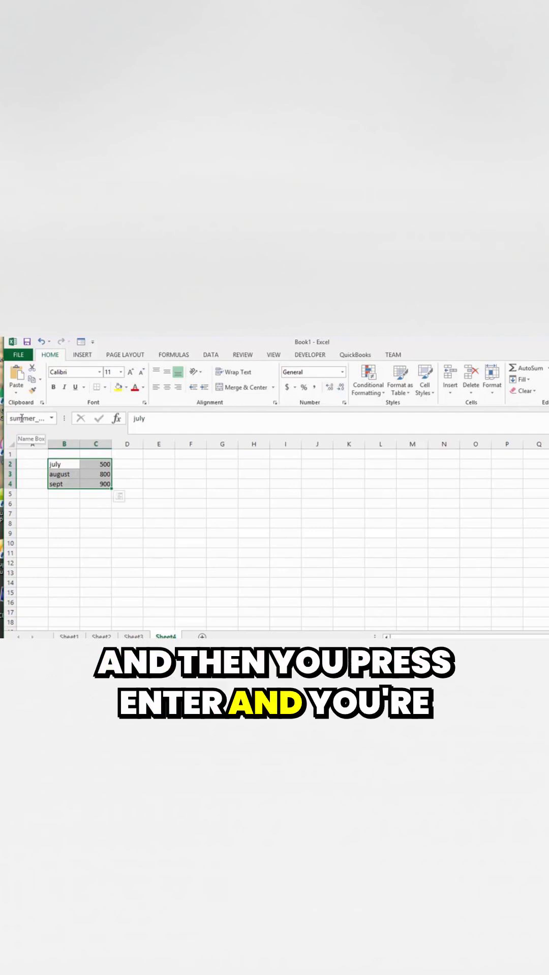
click(224, 513)
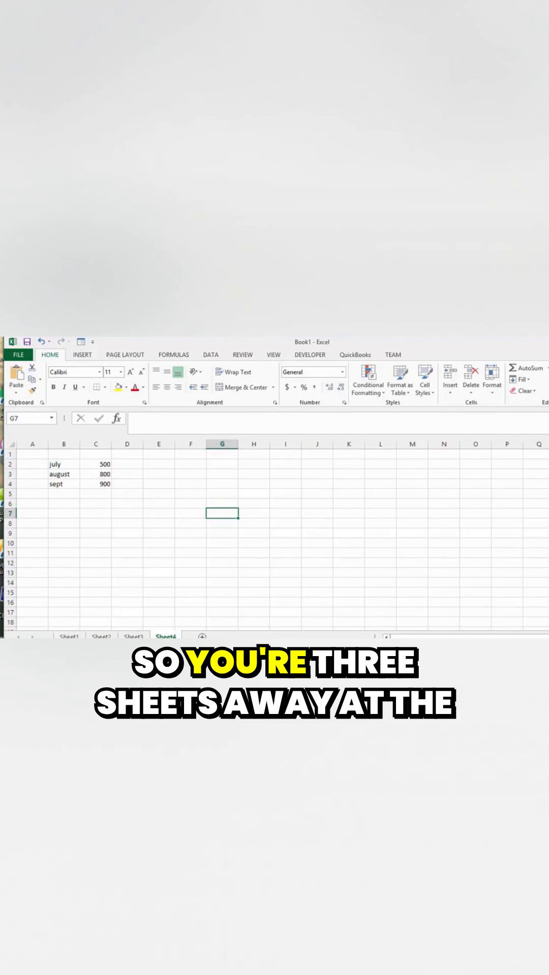
- From Sheet1, pick summer_sales in the Name Box list to return to Sheet4's block
click(68, 636)
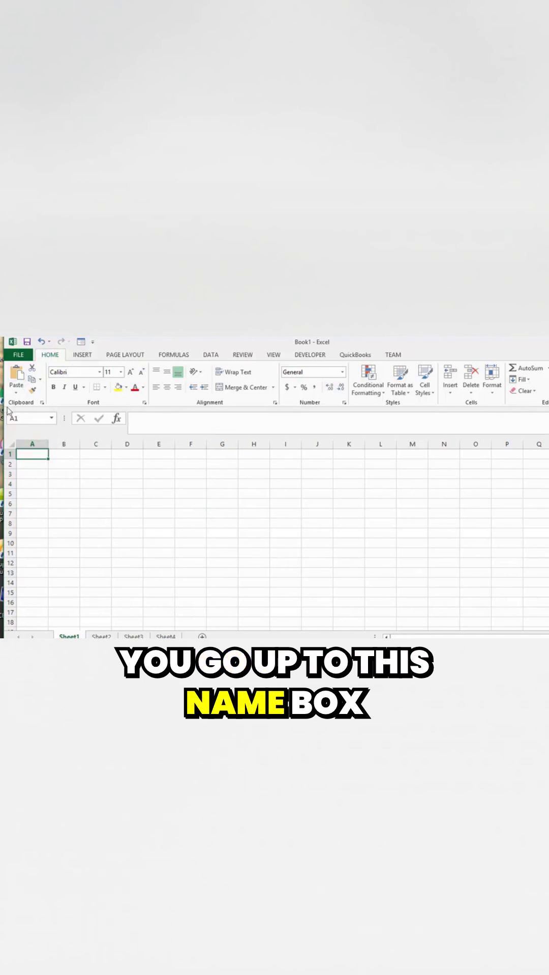
click(53, 419)
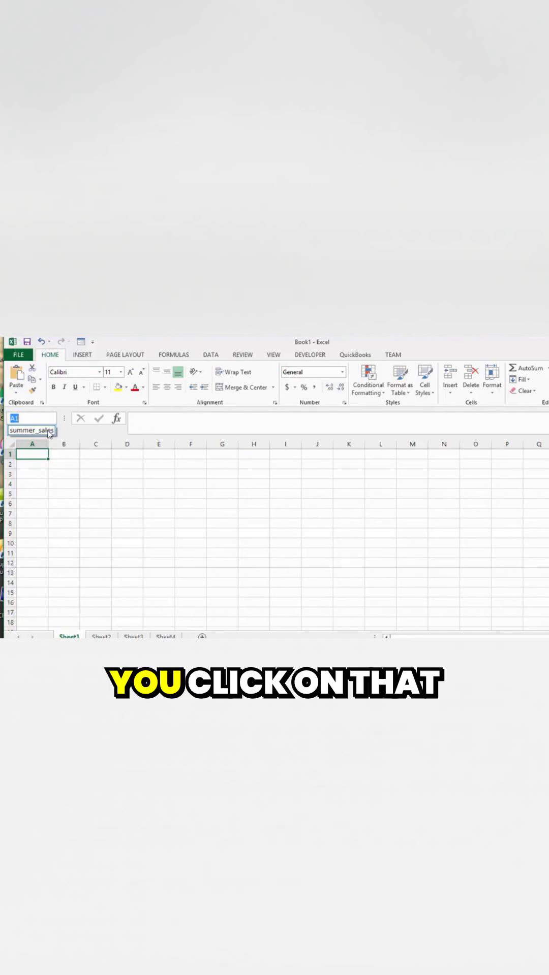
click(32, 430)
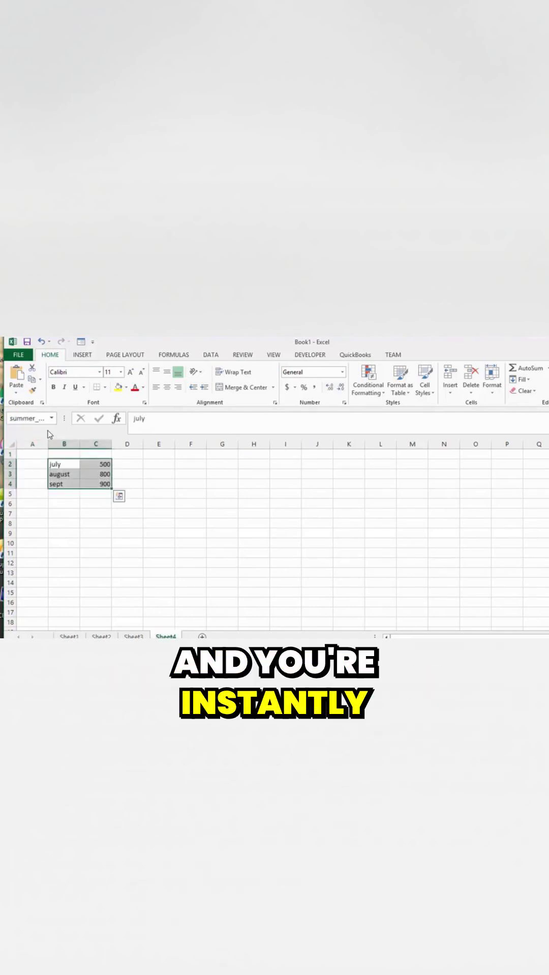